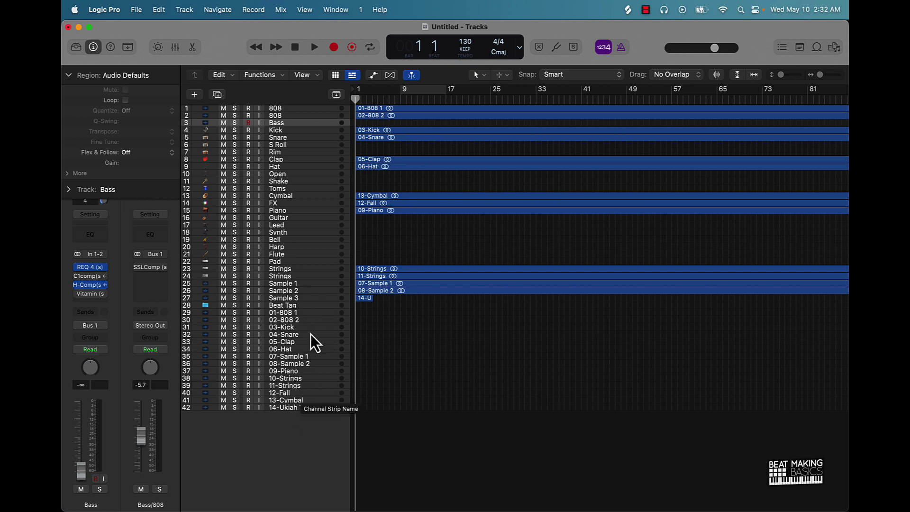
# Move the 14-Ukiah Tag region onto the Beat Tag track, then select tracks 01-808 1 through 14-Ukiah Tag plus Guitar, Bell and S Roll.
pyautogui.moveTo(365, 297); pyautogui.dragTo(366, 306)
pyautogui.click(411, 320)
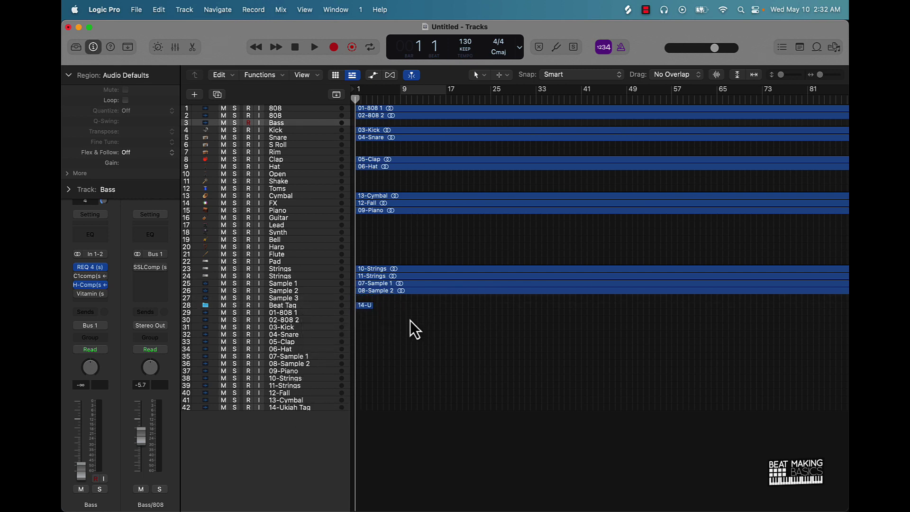
pyautogui.click(305, 314)
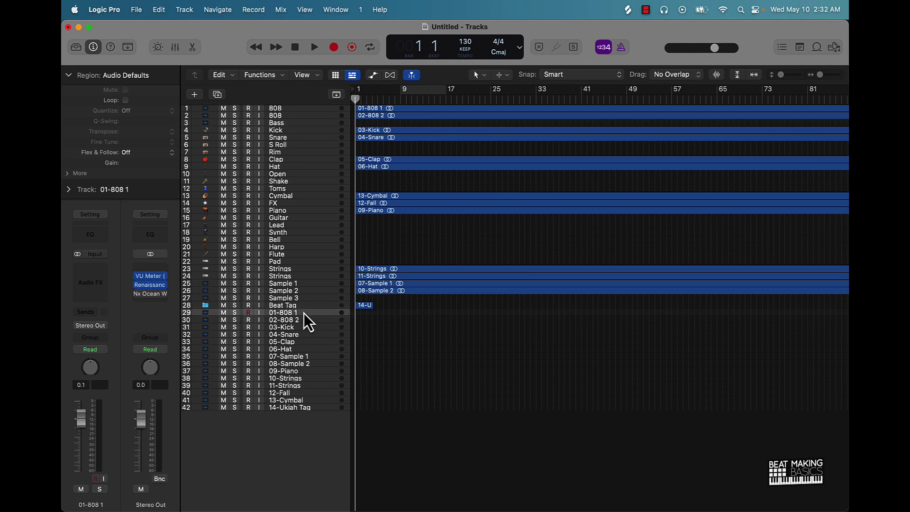
pyautogui.keyDown('shift'); pyautogui.click(305, 407); pyautogui.keyUp('shift')
pyautogui.click(327, 218)
pyautogui.click(321, 240)
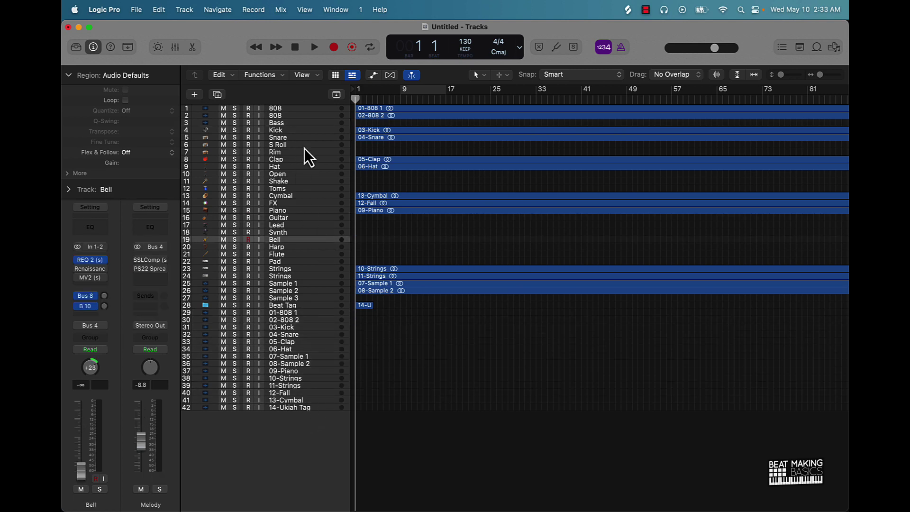
pyautogui.click(309, 145)
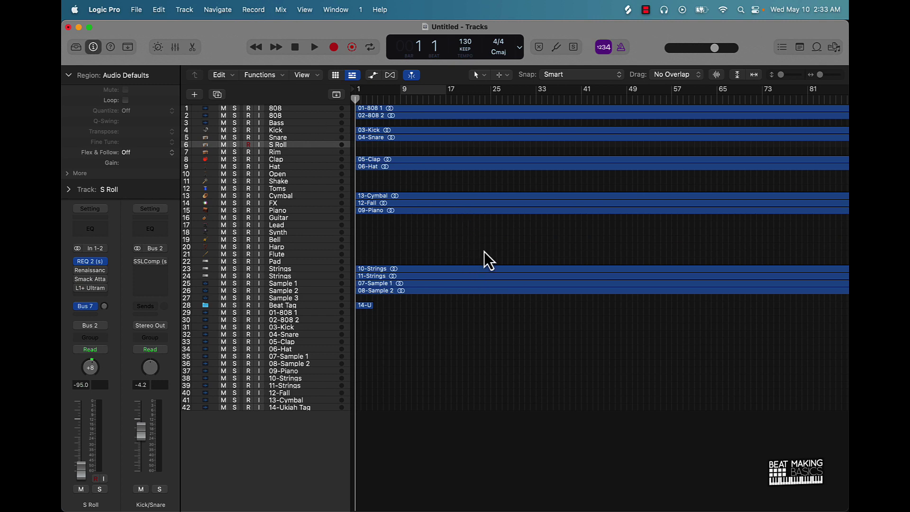
# Set the project end to bar 113, then delete and restore the empty 10-Strings track.
pyautogui.press('super+Left')
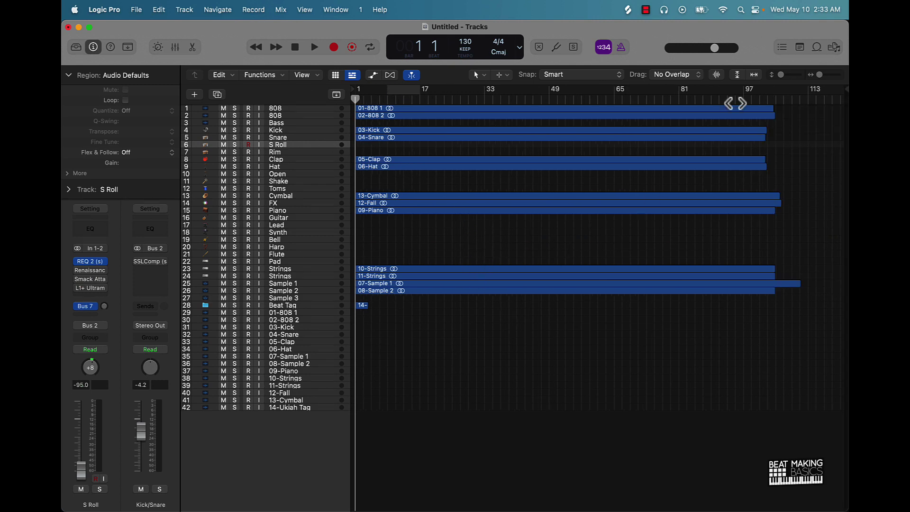
pyautogui.moveTo(839, 97); pyautogui.dragTo(803, 125)
pyautogui.click(277, 379)
pyautogui.press('super+BackSpace')
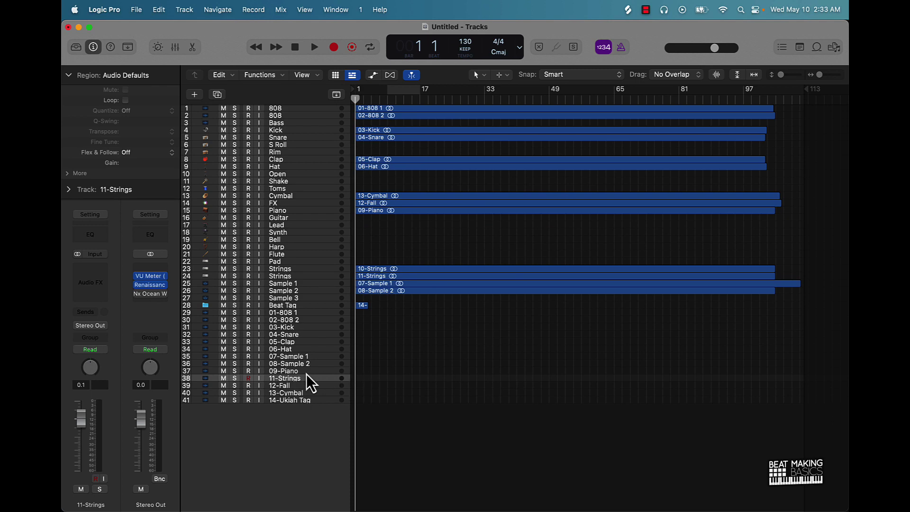
pyautogui.press('super+z')
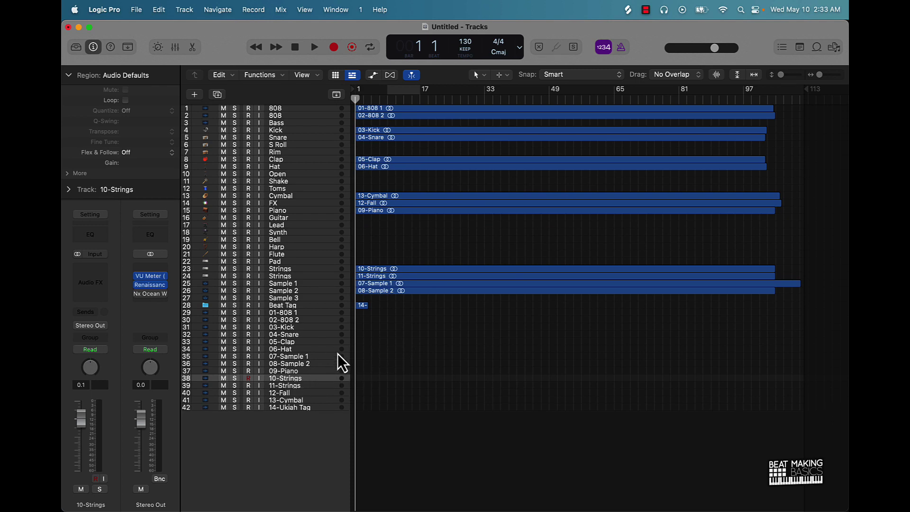
# Open the Track menu in the menu bar.
pyautogui.click(184, 10)
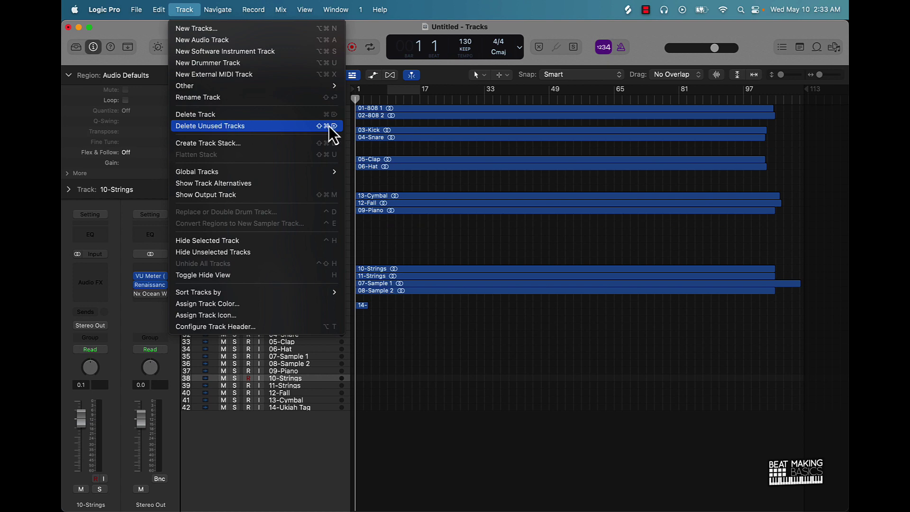
# Delete all unused tracks plus the leftover empty 10-Strings track, leaving 14 tracks.
pyautogui.click(327, 126)
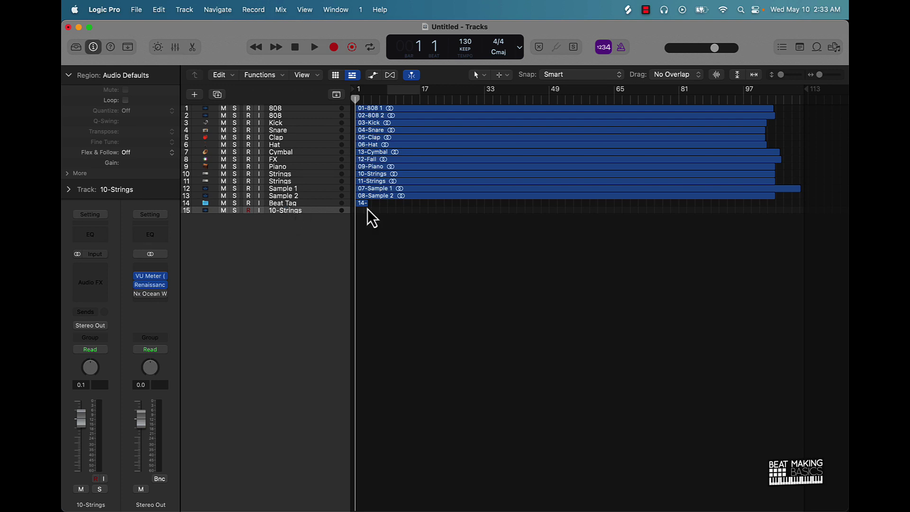
pyautogui.press('super+BackSpace')
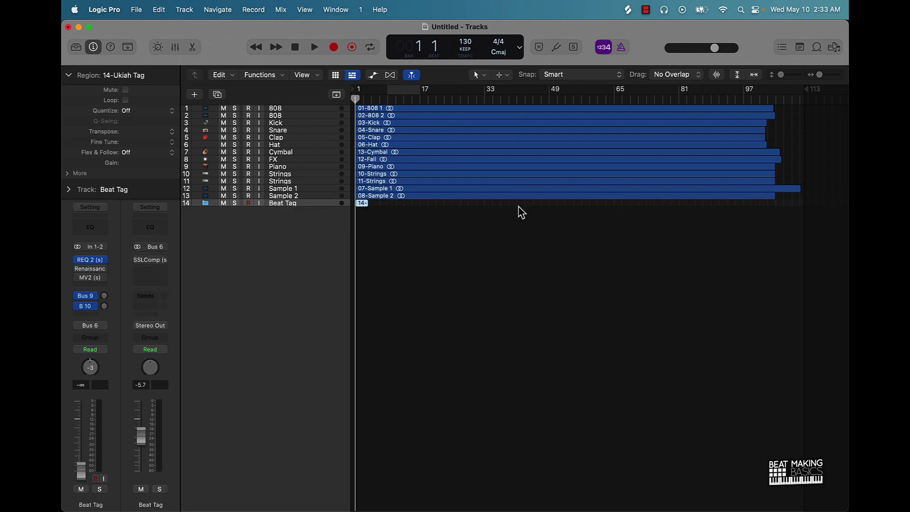
pyautogui.click(450, 212)
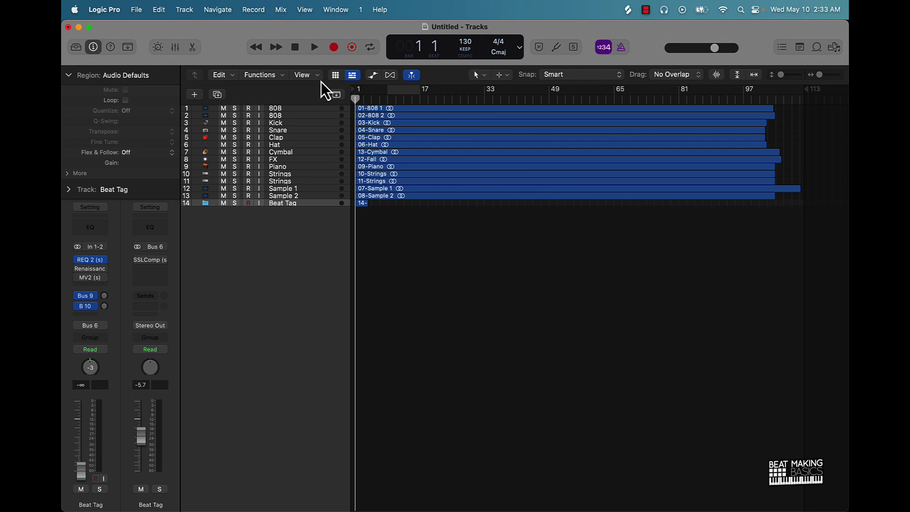
# Rename the two 808 tracks to 808 1 and 808 2, and name all regions by track names.
pyautogui.doubleClick(281, 115)
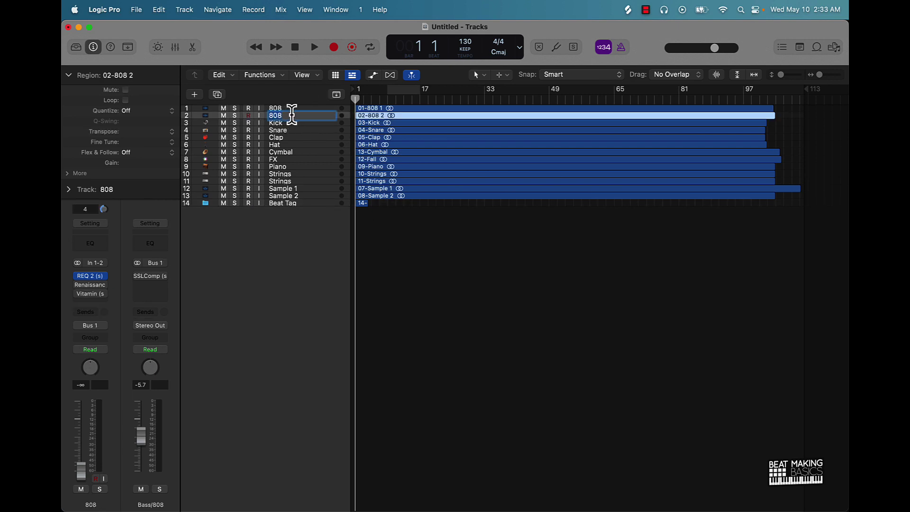
pyautogui.write('2')
pyautogui.doubleClick(282, 110)
pyautogui.click(432, 239)
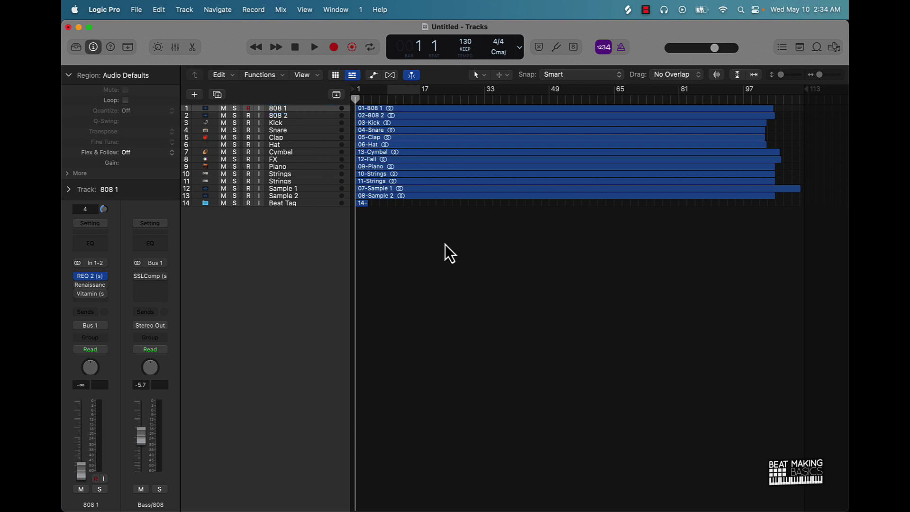
pyautogui.press('super+a')
pyautogui.hotkey('alt', 'shift', 'n')
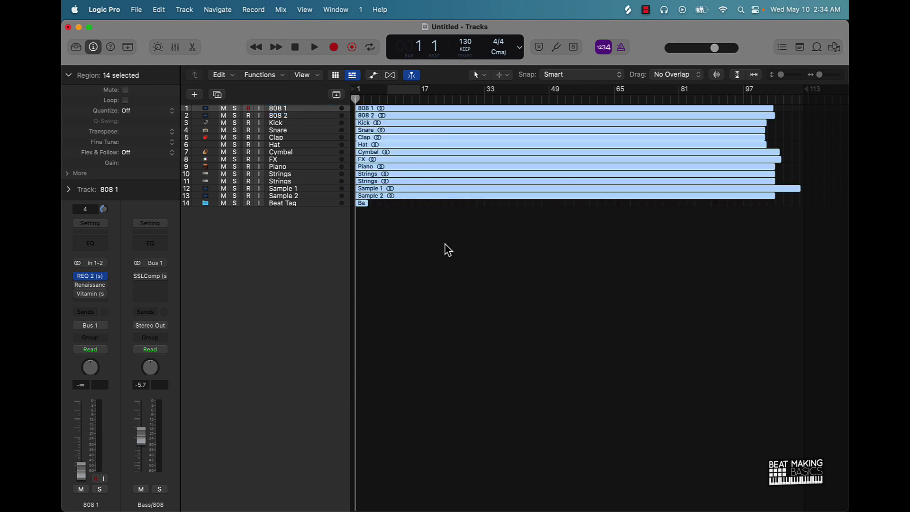
pyautogui.click(448, 250)
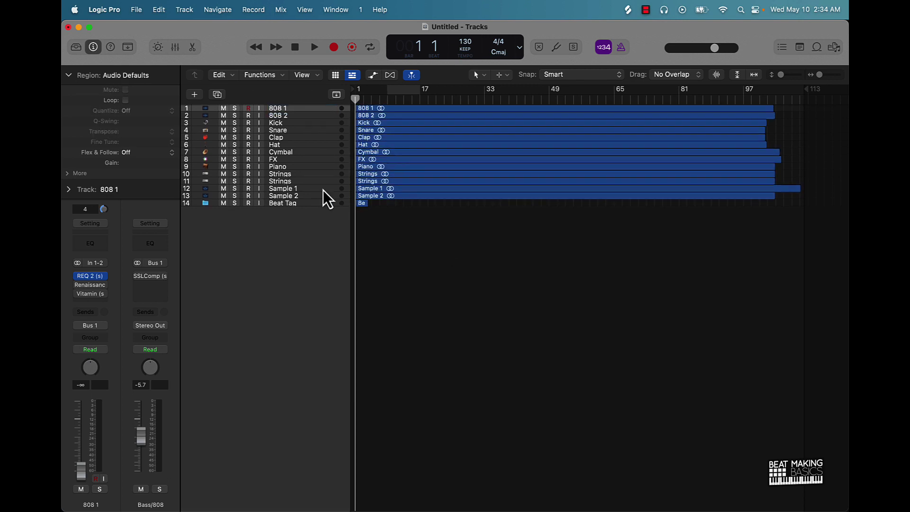
# Rename the Strings tracks to Strings 1 and Strings 2, and rename regions after their tracks.
pyautogui.click(295, 181)
pyautogui.doubleClick(294, 181)
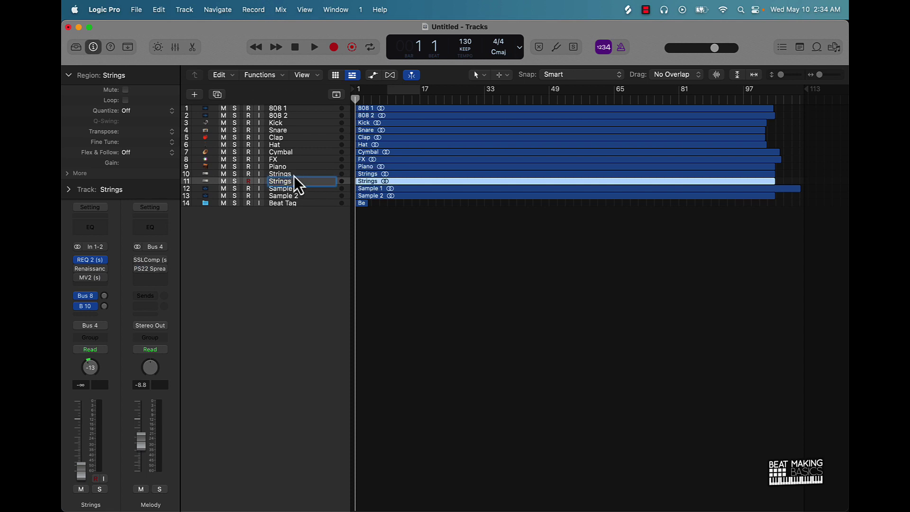
pyautogui.click(294, 175)
pyautogui.doubleClick(294, 175)
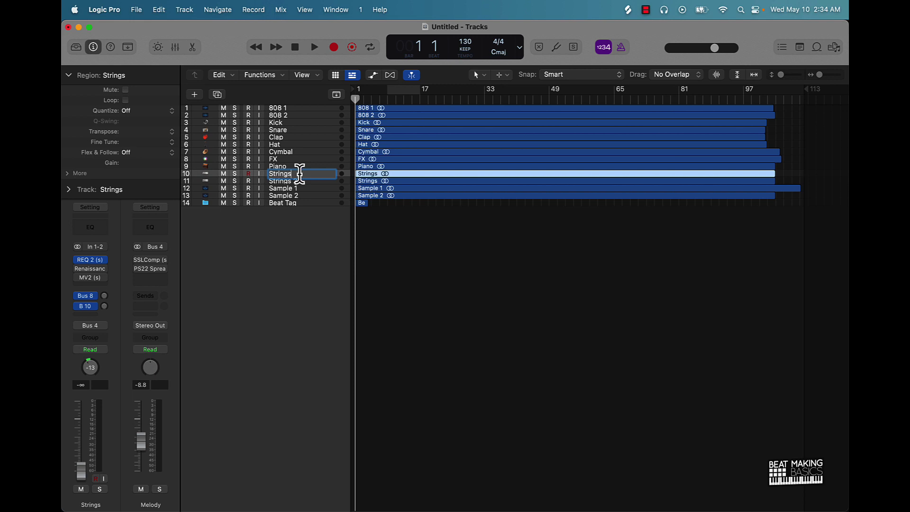
pyautogui.write('Strings 1')
pyautogui.click(410, 231)
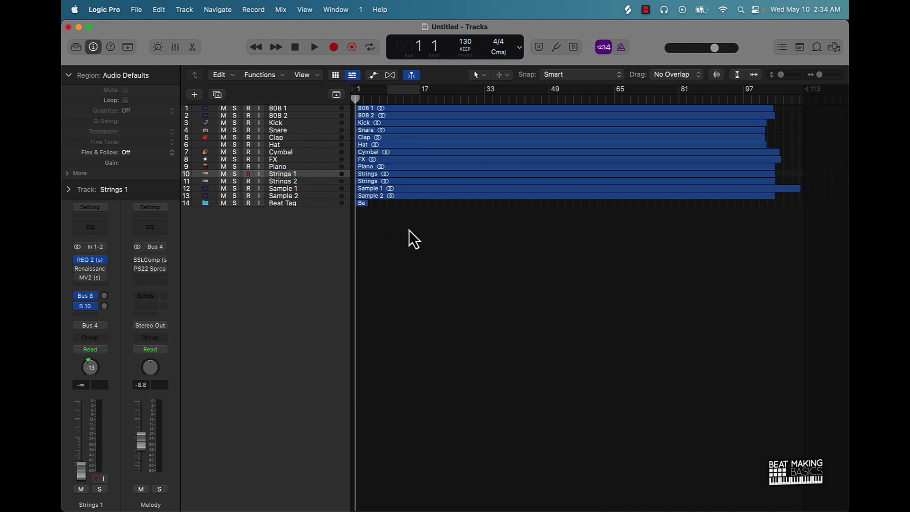
pyautogui.press('super+a')
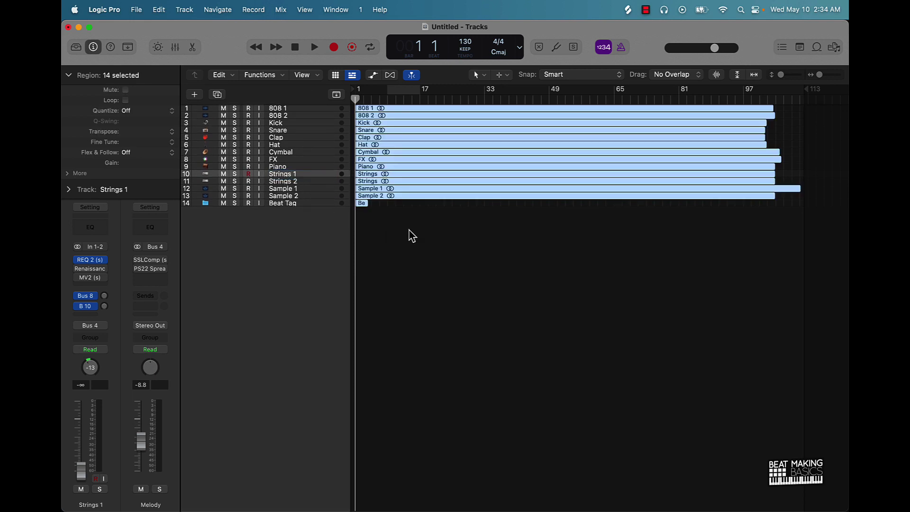
pyautogui.hotkey('alt', 'shift', 'n')
pyautogui.click(412, 236)
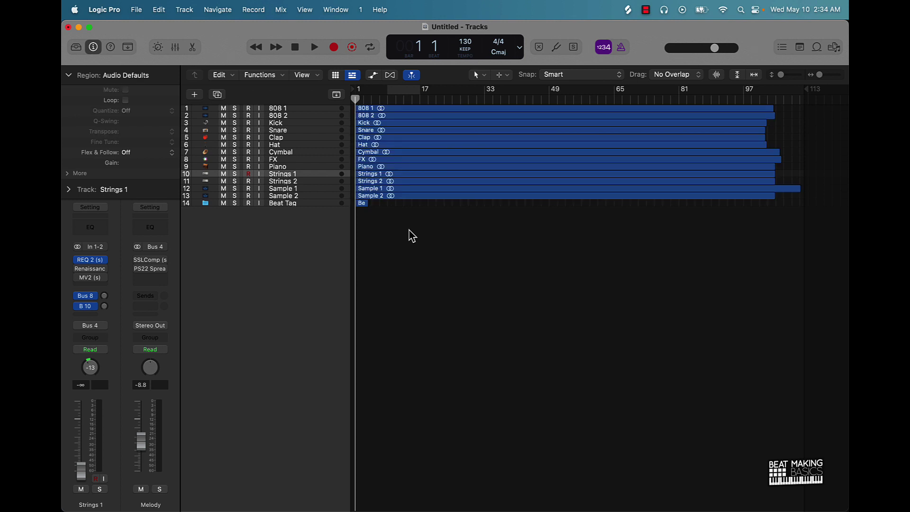